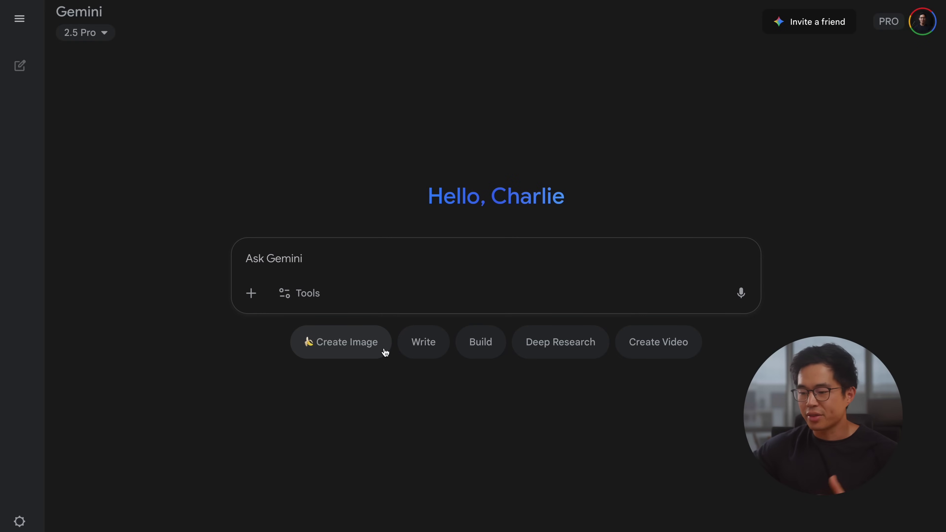
Switch to Create images and send the dog-on-a-couch prompt, getting a golden retriever on a cream couch.
{"action": "left_click", "coordinate": [305, 291]}
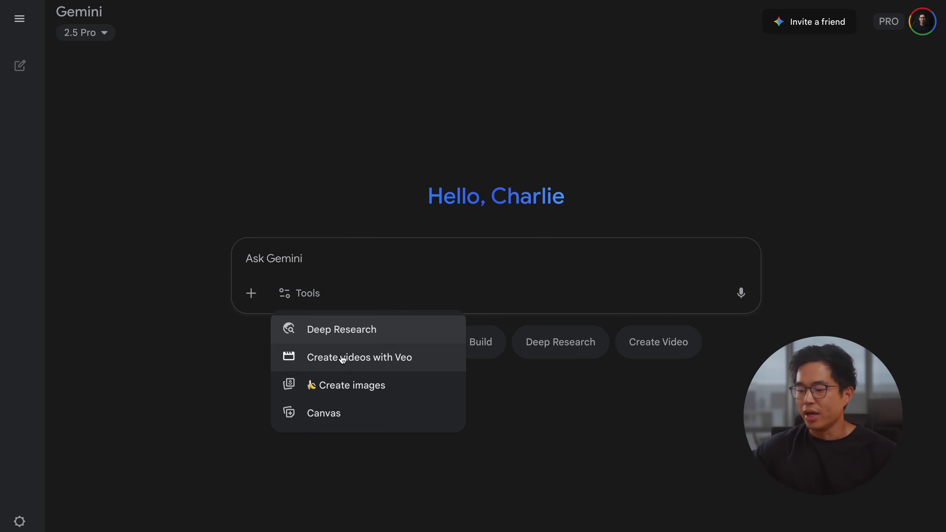
{"action": "left_click", "coordinate": [347, 386]}
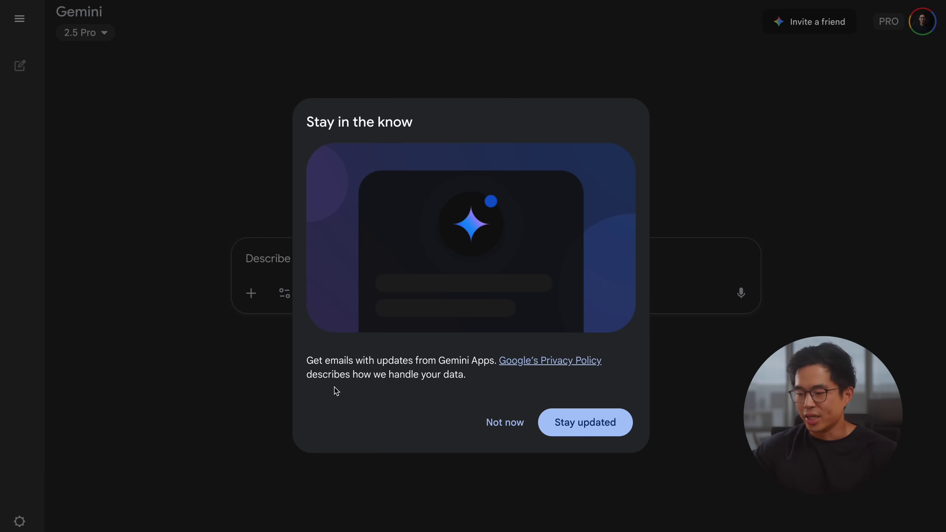
{"action": "key", "text": "Escape"}
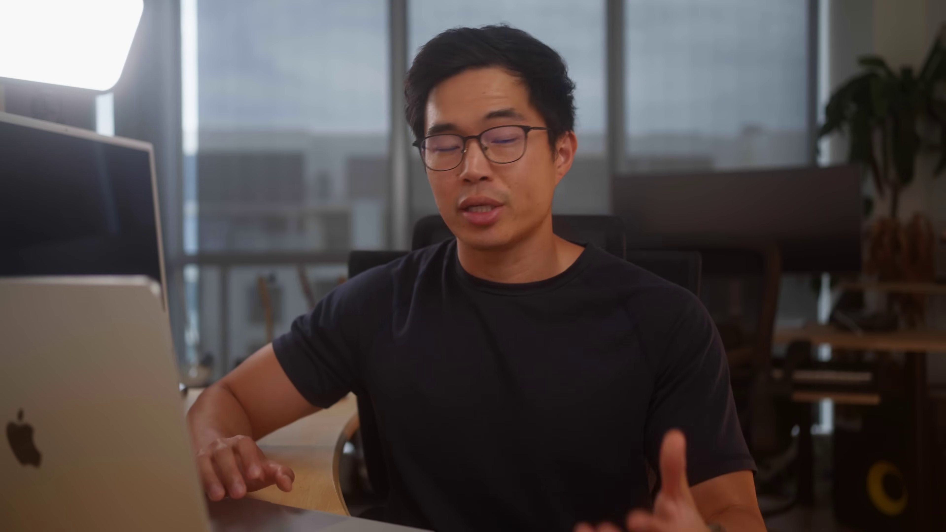
{"action": "type", "text": "e"}
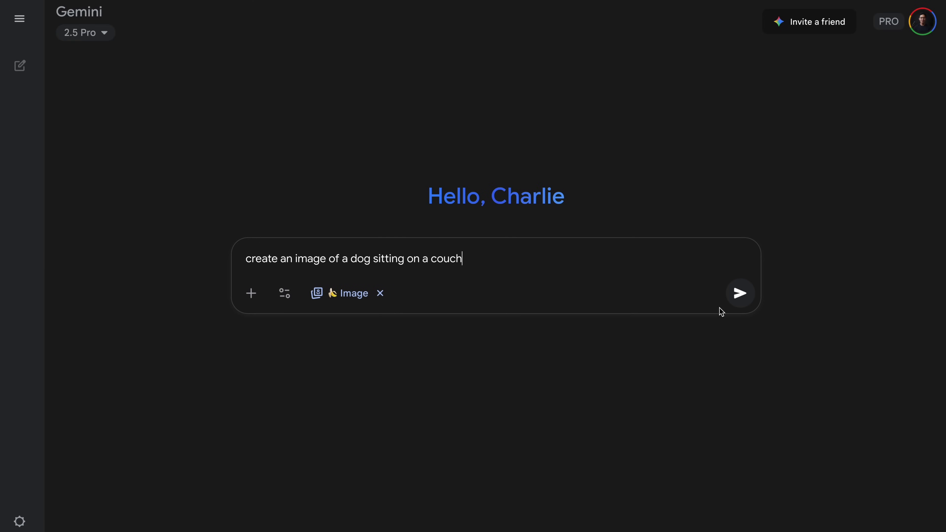
{"action": "left_click", "coordinate": [739, 294]}
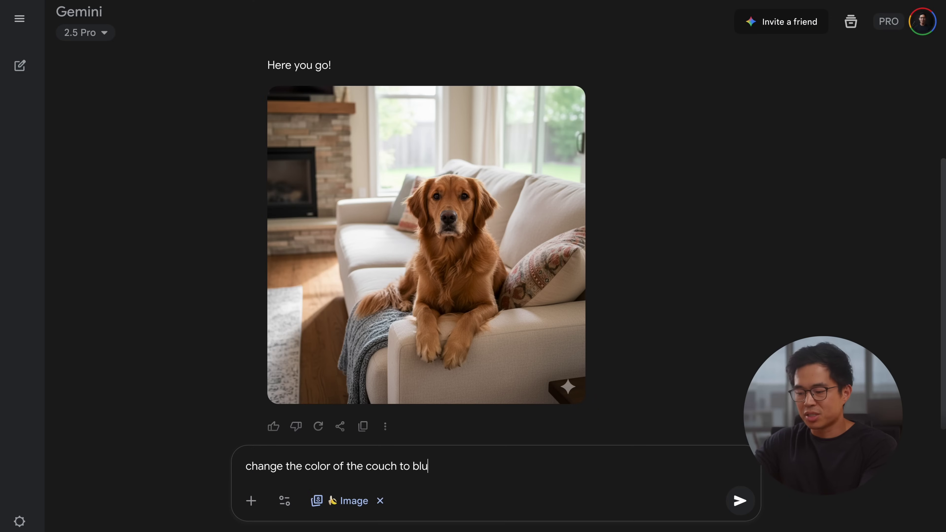
Send 'change the color of the couch to blue' so the couch turns navy.
{"action": "key", "text": "Return"}
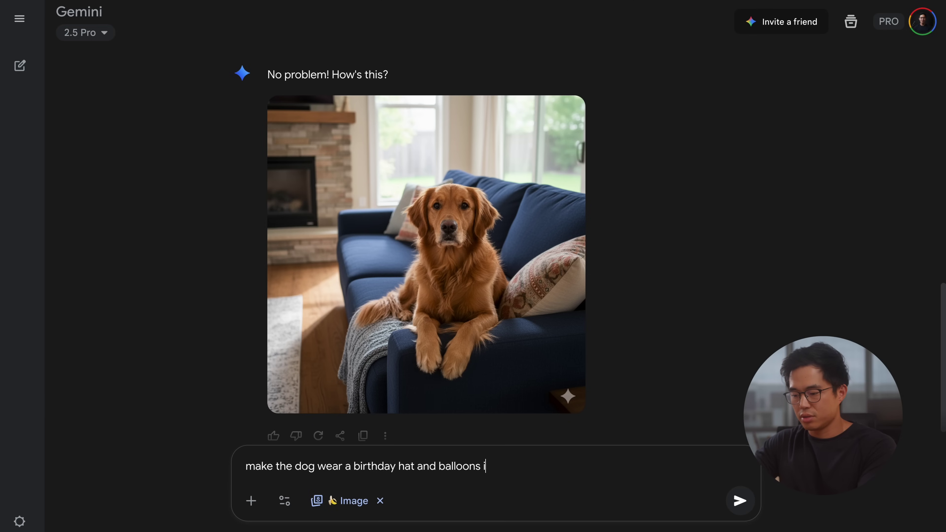
Send the birthday hat and balloons request, then download the party dog image at full size.
{"action": "key", "text": "Return"}
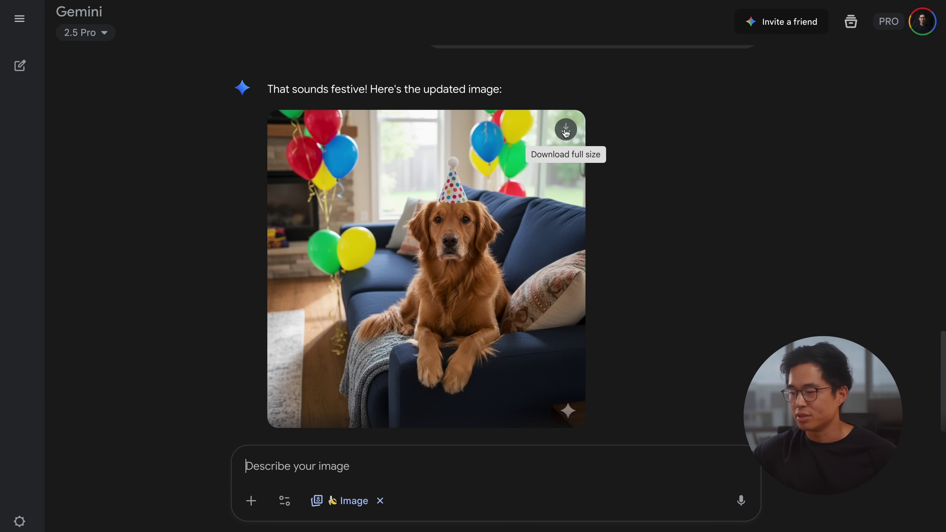
{"action": "left_click", "coordinate": [565, 130]}
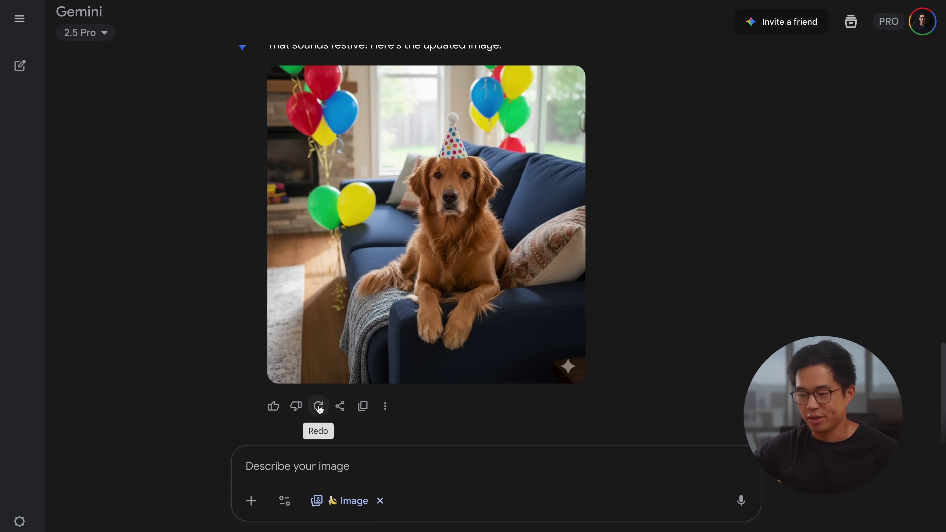
Upload files from the Nano Banana Tutorial folder and select and preview the headshot photo.
{"action": "left_click", "coordinate": [340, 407]}
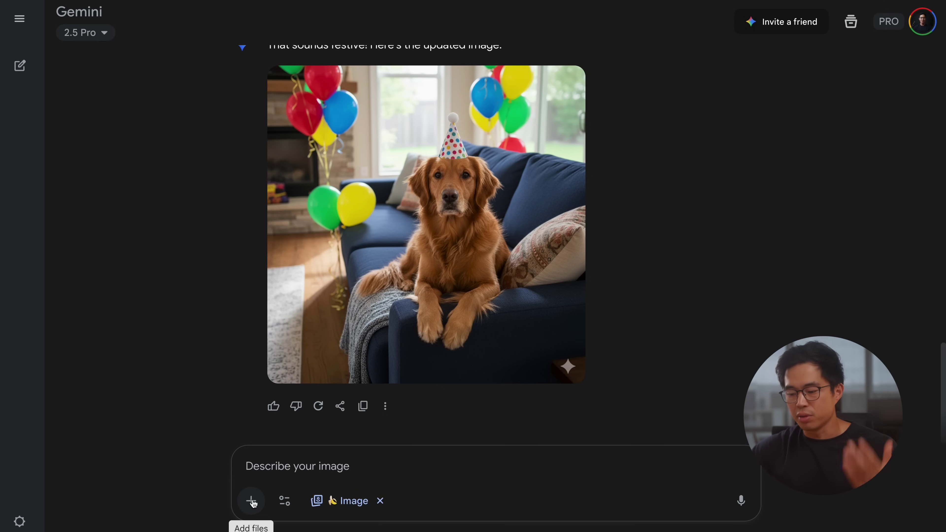
{"action": "left_click", "coordinate": [253, 503]}
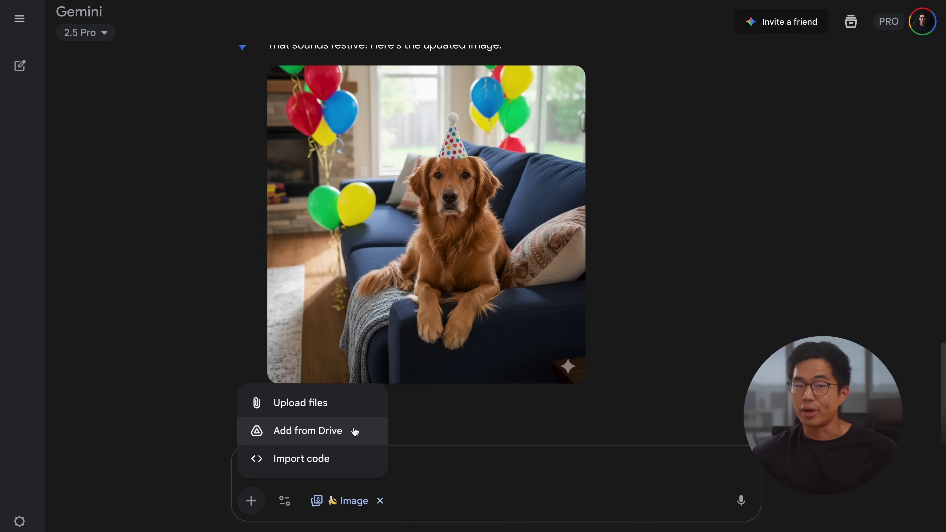
{"action": "left_click", "coordinate": [348, 405]}
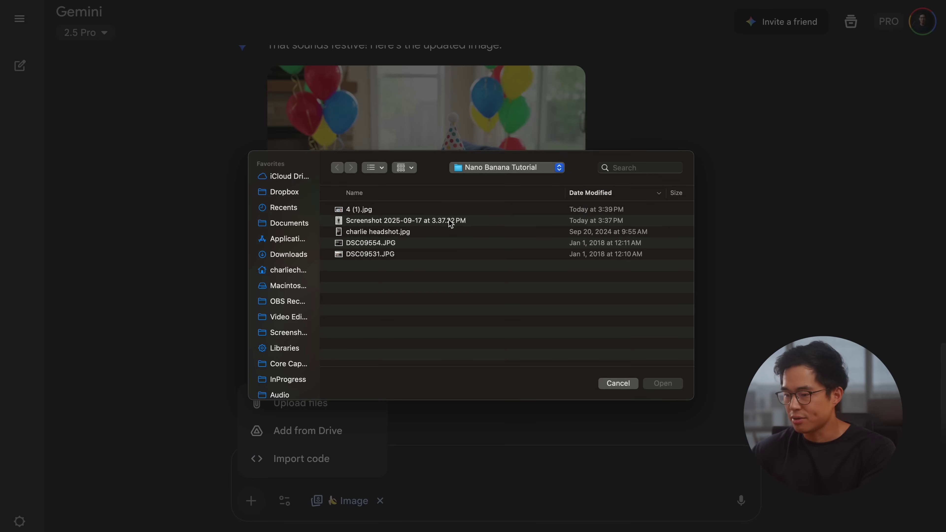
{"action": "left_click", "coordinate": [414, 232]}
{"action": "key", "text": "space"}
{"action": "key", "text": "space"}
Attach the selected headshot photo to the Gemini prompt.
{"action": "left_click", "coordinate": [667, 383]}
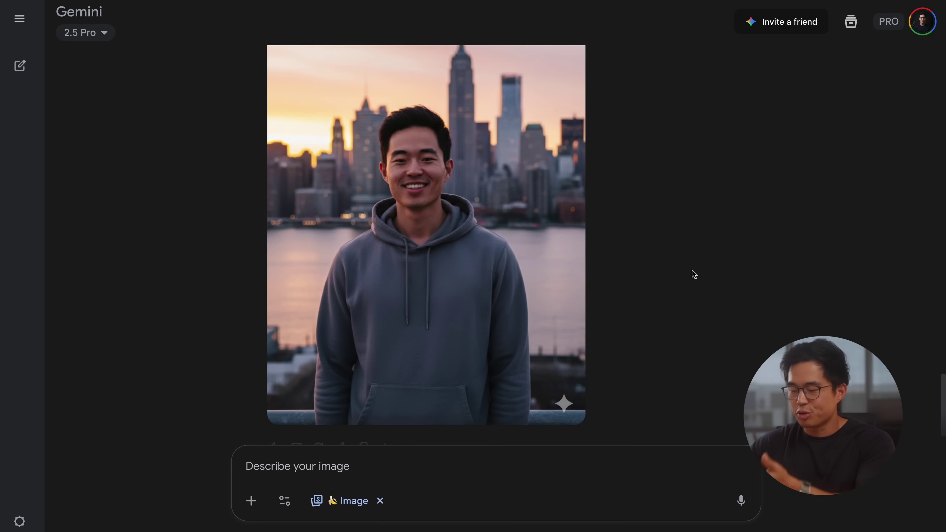
{"action": "scroll", "coordinate": [693, 274], "scroll_direction": "up", "scroll_amount": 1}
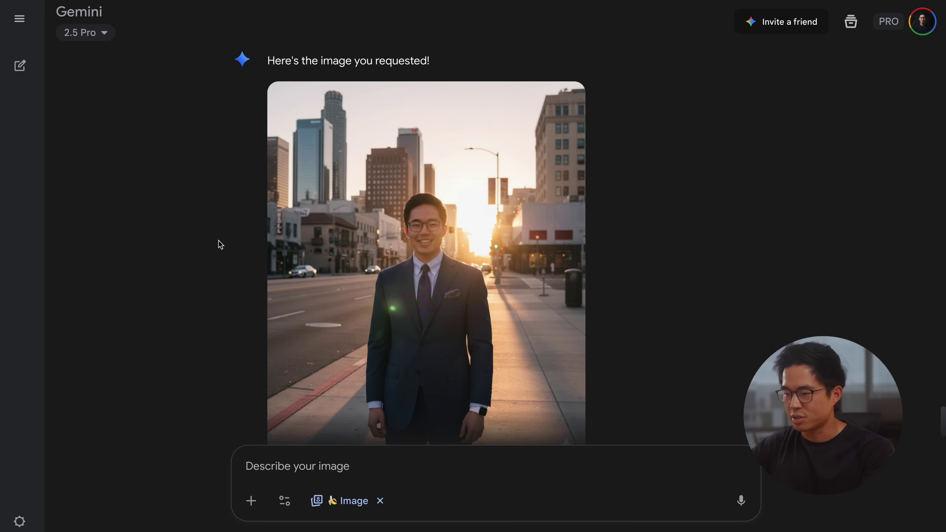
Review the suited portrait on the sunlit downtown Los Angeles street.
{"action": "scroll", "coordinate": [219, 246], "scroll_direction": "up", "scroll_amount": 5}
{"action": "scroll", "coordinate": [218, 244], "scroll_direction": "down", "scroll_amount": 5}
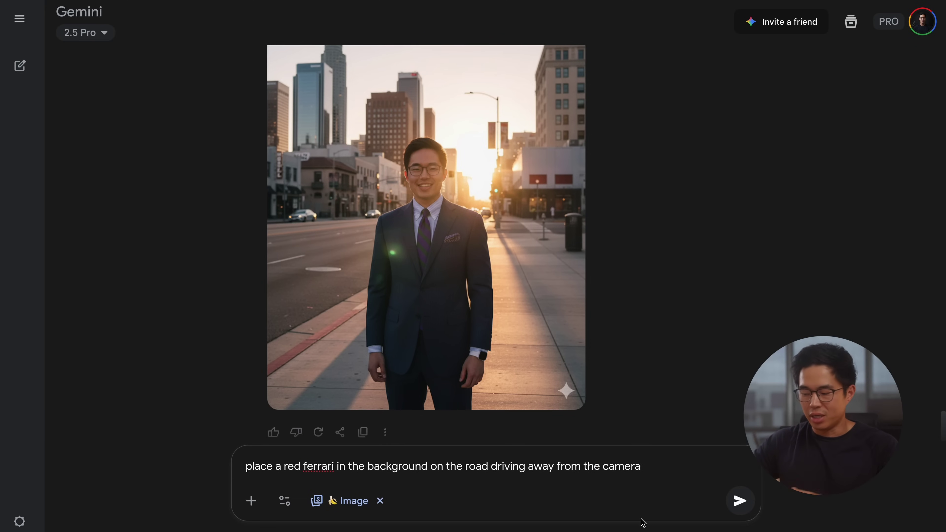
Send the request adding a red Ferrari driving away behind the suited man.
{"action": "key", "text": "Return"}
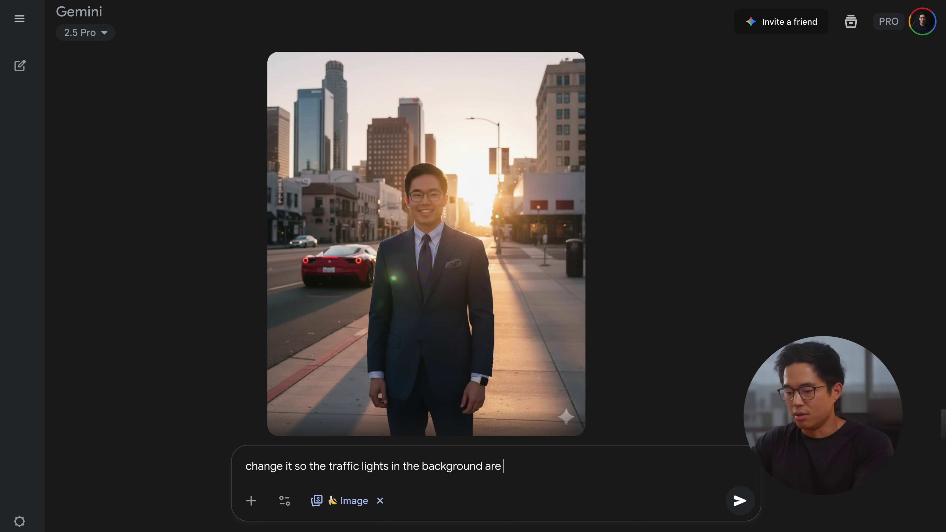
Send the request to turn the background traffic lights red and review the result.
{"action": "key", "text": "Return"}
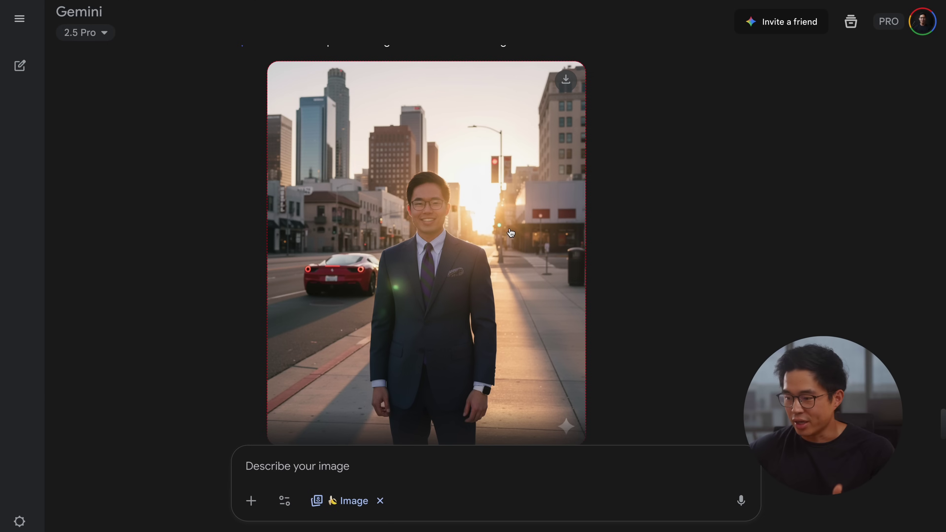
{"action": "scroll", "coordinate": [665, 252], "scroll_direction": "down", "scroll_amount": 1}
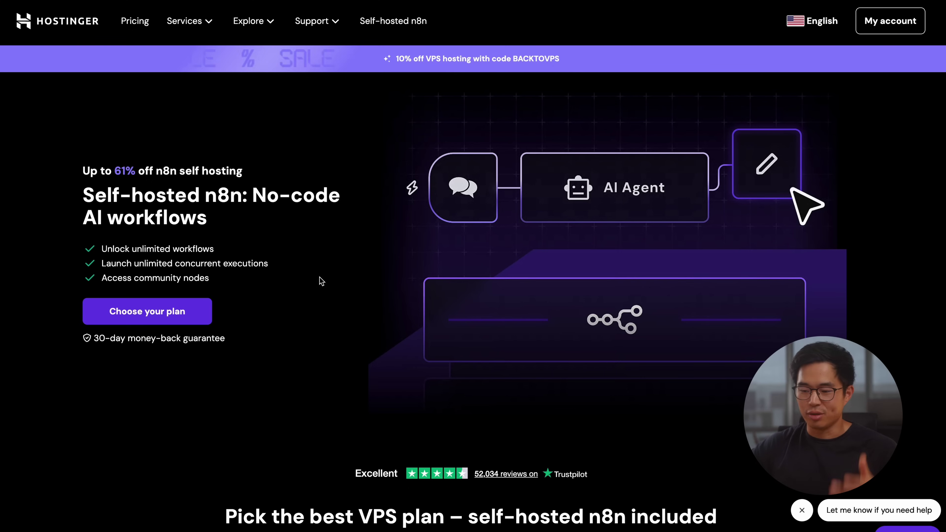
Choose the KVM 2 plan from the VPS plan options to add it to the cart.
{"action": "left_click", "coordinate": [144, 313]}
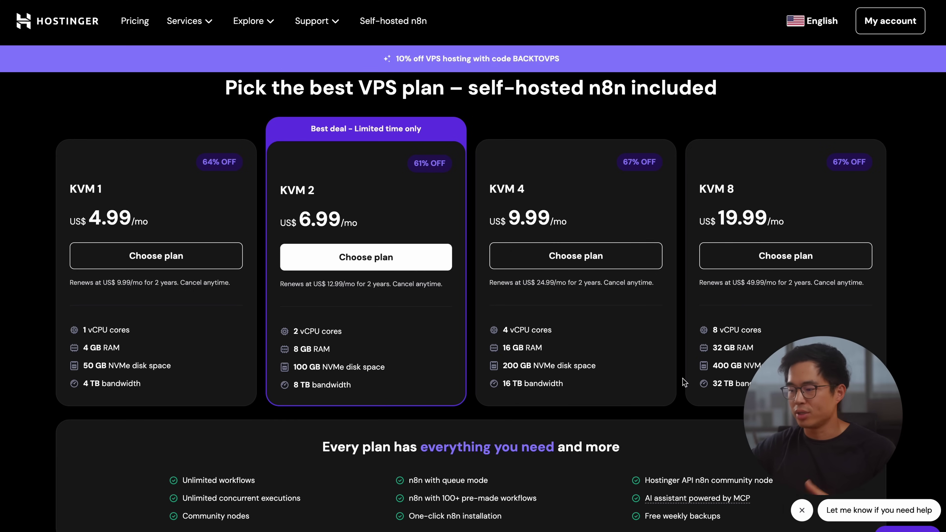
{"action": "left_click", "coordinate": [389, 257]}
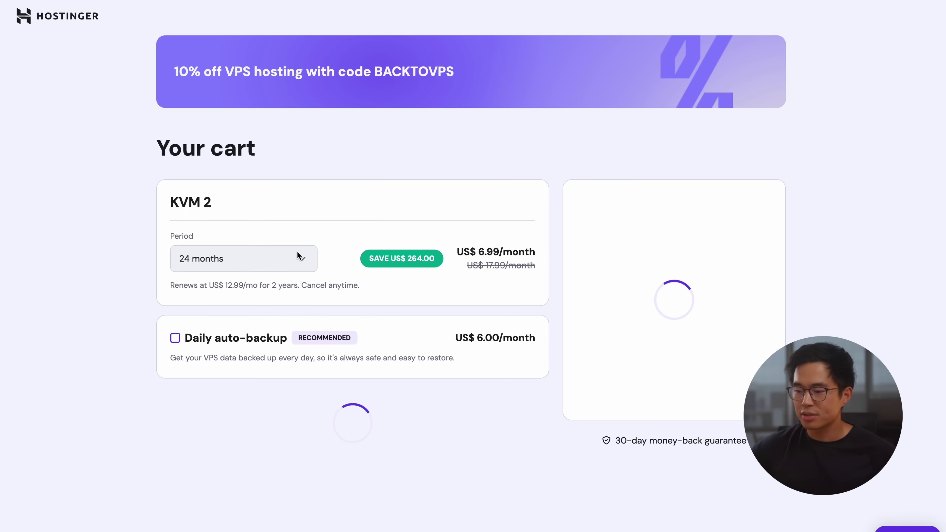
Keep the 24-month billing period and apply the 10% discount coupon code.
{"action": "left_click", "coordinate": [298, 257]}
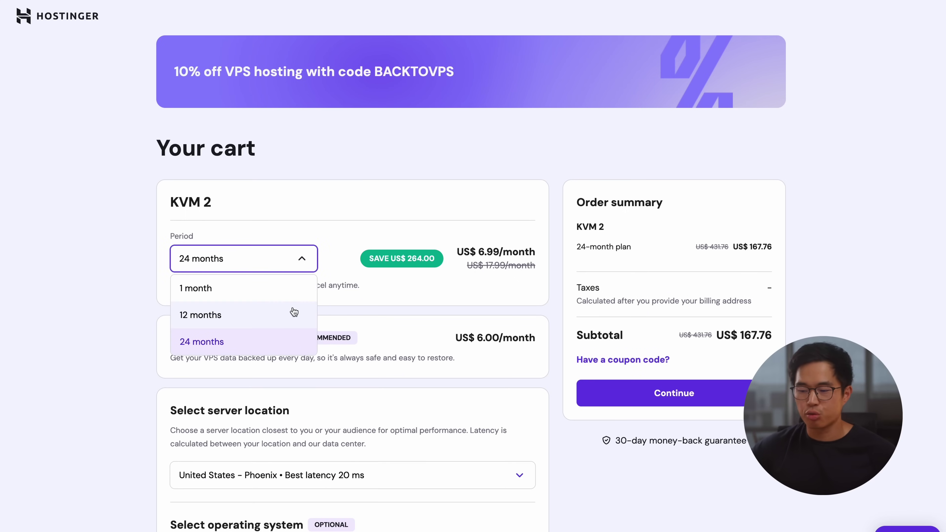
{"action": "left_click", "coordinate": [133, 320]}
{"action": "left_click", "coordinate": [622, 359]}
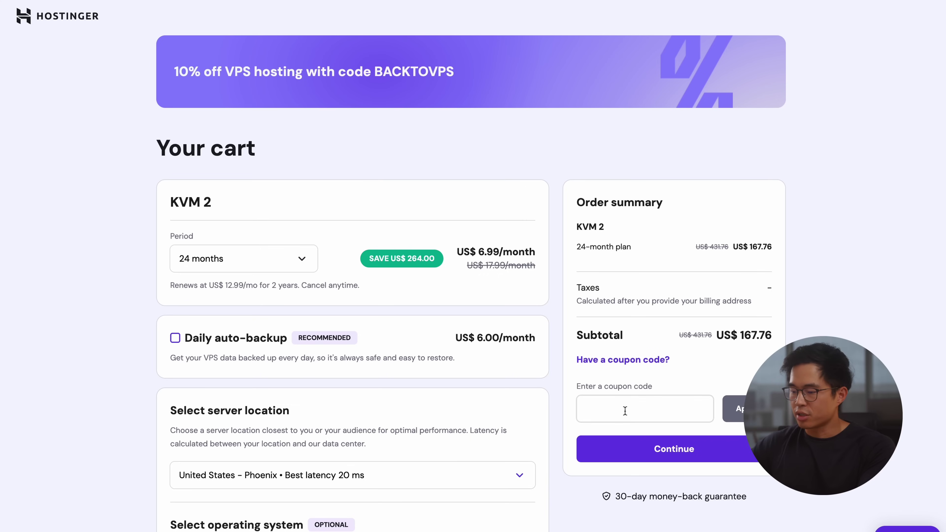
{"action": "type", "text": "CHARLIECHANS"}
{"action": "key", "text": "Return"}
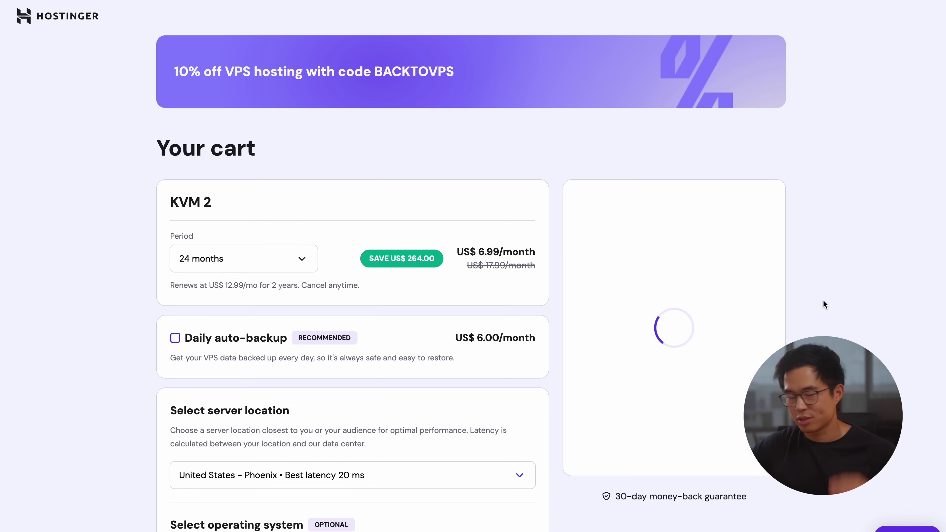
{"action": "scroll", "coordinate": [122, 387], "scroll_direction": "down", "scroll_amount": 8}
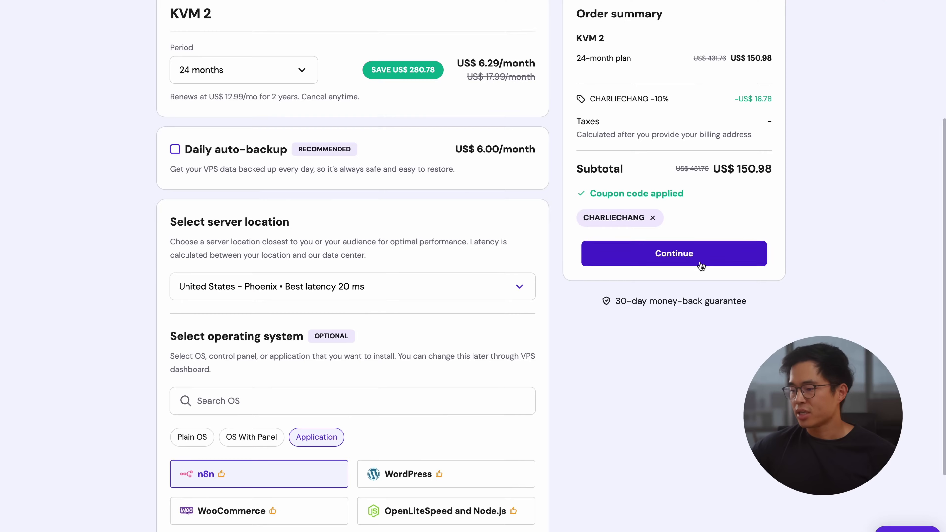
Check out the discounted order and launch the installed n8n app from hPanel.
{"action": "left_click", "coordinate": [700, 265]}
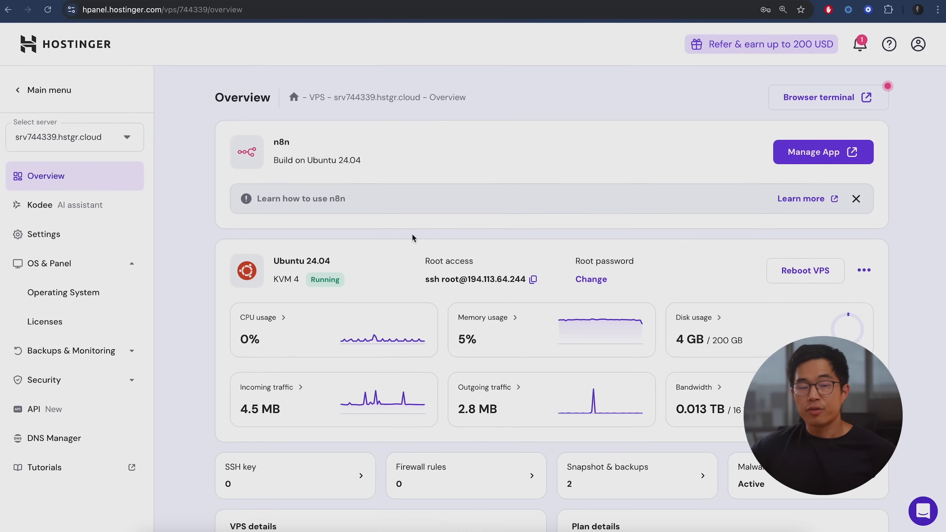
{"action": "scroll", "coordinate": [336, 152], "scroll_direction": "down", "scroll_amount": 1}
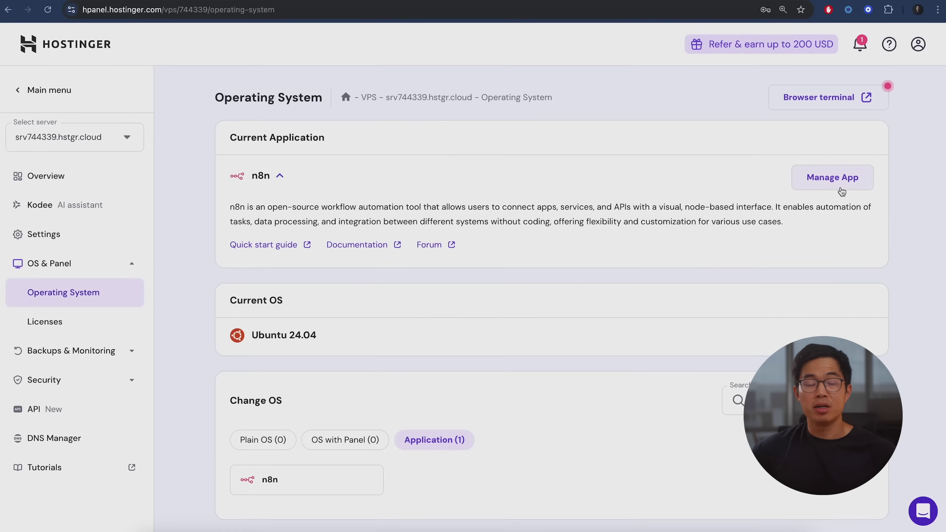
{"action": "left_click", "coordinate": [834, 181]}
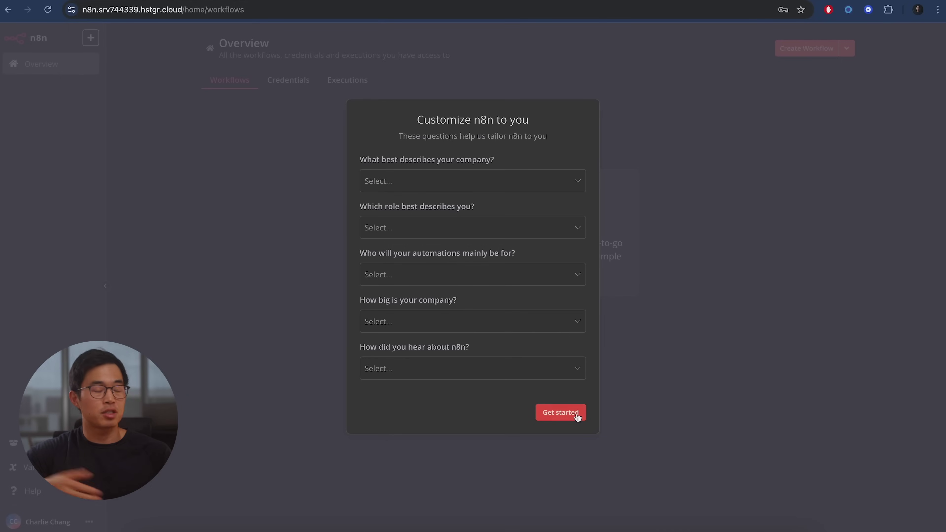
Complete n8n onboarding and activate the free license key under Usage and plan.
{"action": "left_click", "coordinate": [579, 413]}
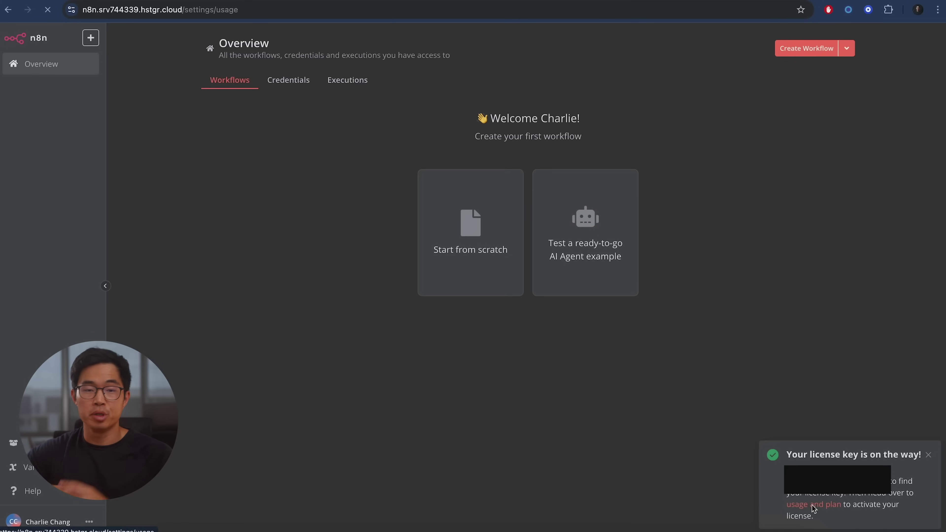
{"action": "left_click", "coordinate": [610, 242]}
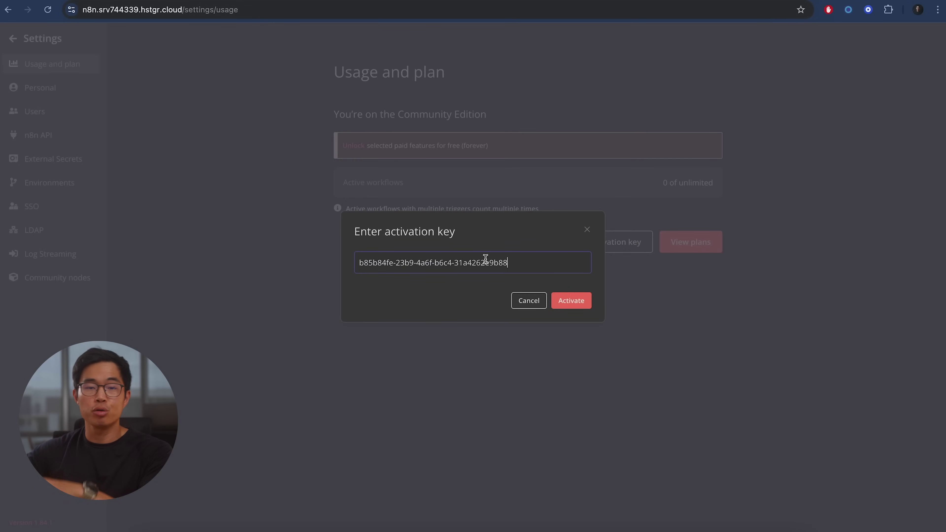
{"action": "left_click", "coordinate": [574, 302]}
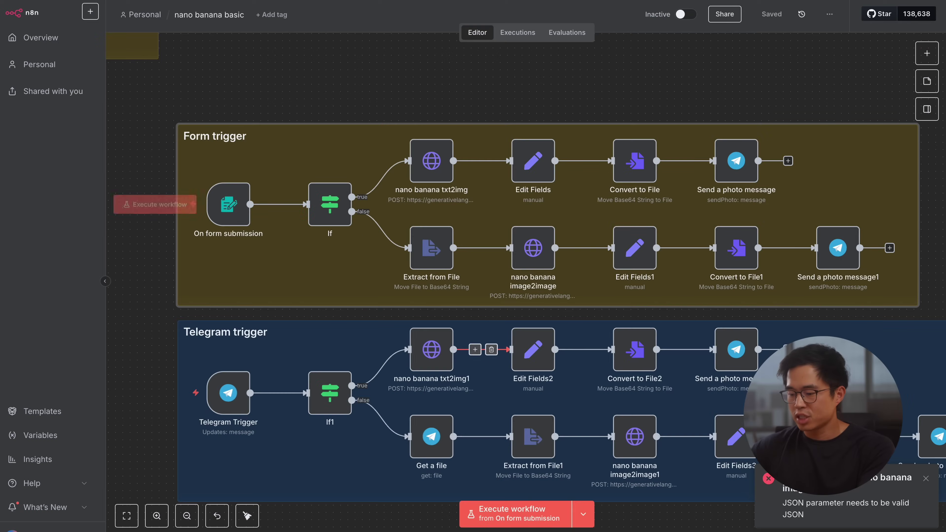
Run the test form and submit a prompt for an acai bowl on a beach picnic table.
{"action": "left_click", "coordinate": [542, 521]}
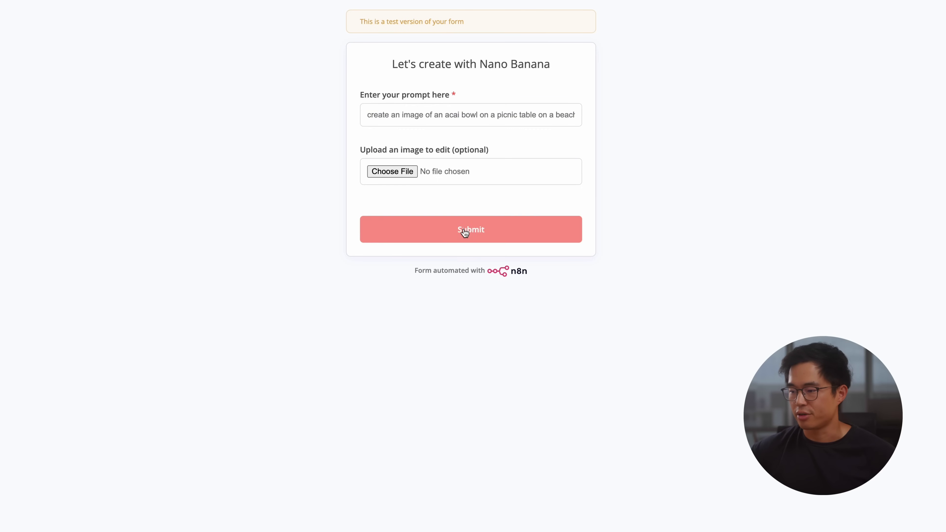
{"action": "left_click", "coordinate": [464, 231]}
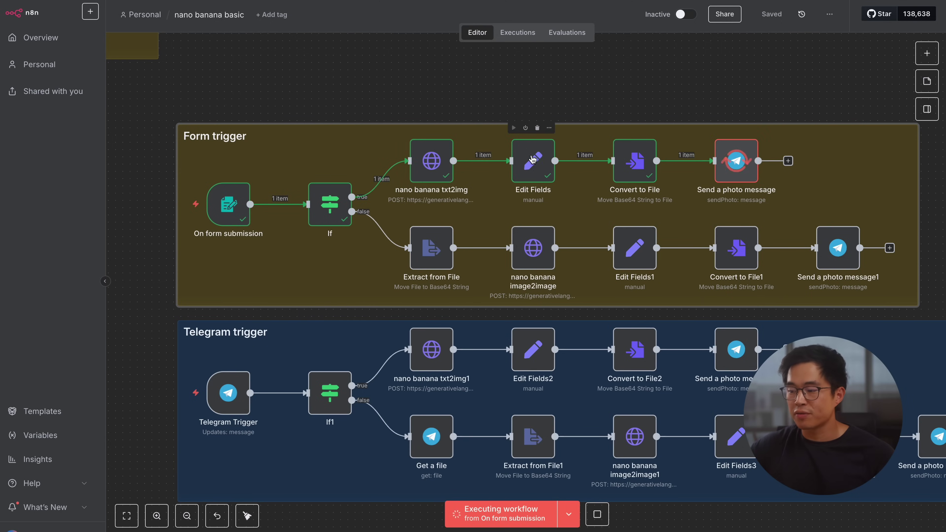
Inspect the acai bowl image at Send a photo message, then open the thumbnail maker workflow.
{"action": "double_click", "coordinate": [737, 169]}
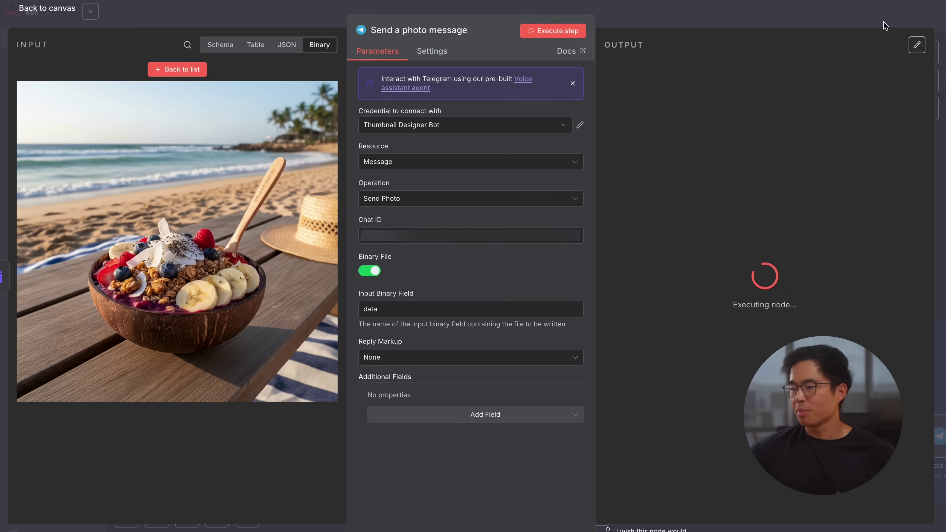
{"action": "left_click", "coordinate": [813, 18]}
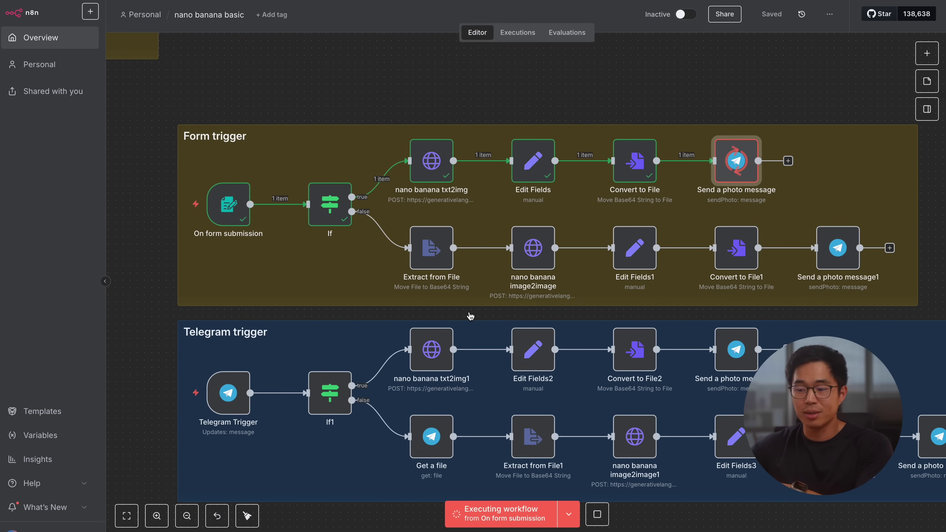
{"action": "mouse_move", "coordinate": [229, 211]}
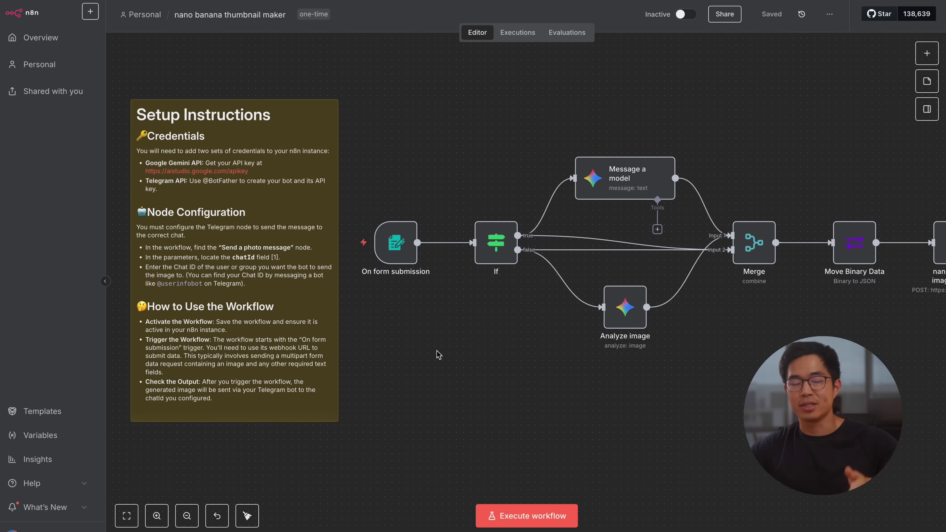
{"action": "scroll", "coordinate": [438, 354], "scroll_direction": "right", "scroll_amount": 1}
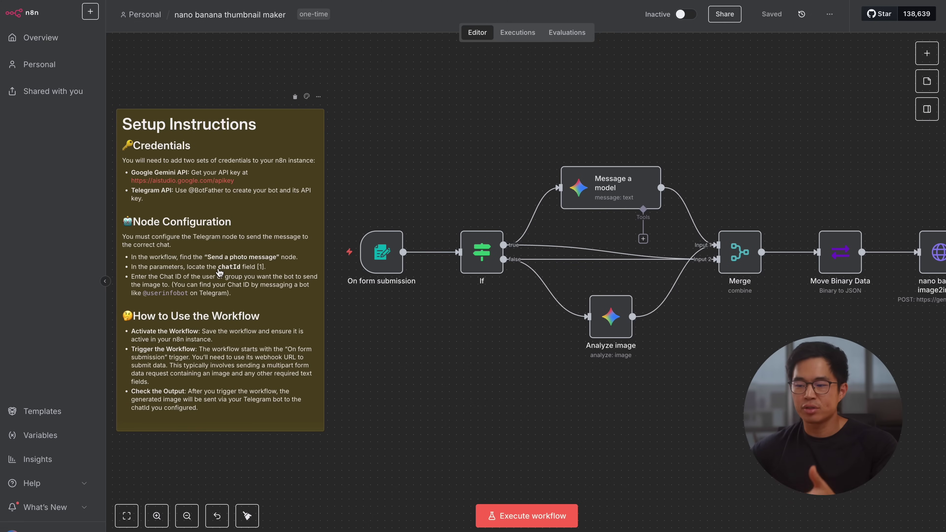